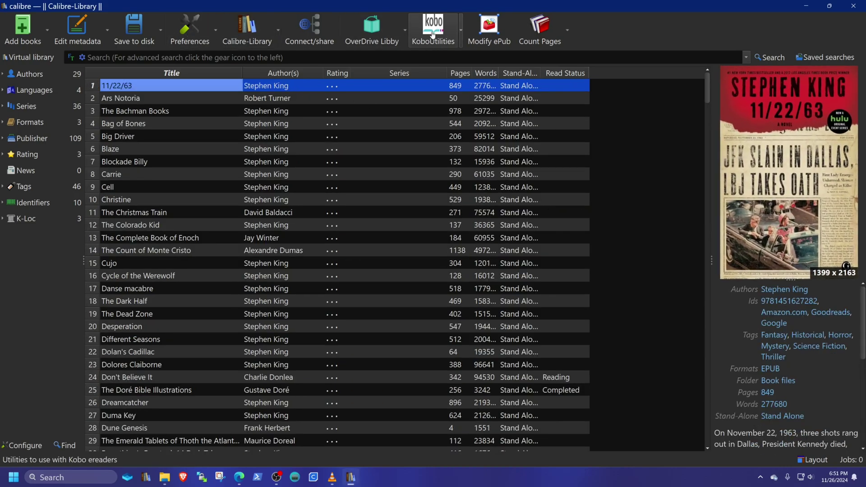
left_click(462, 35)
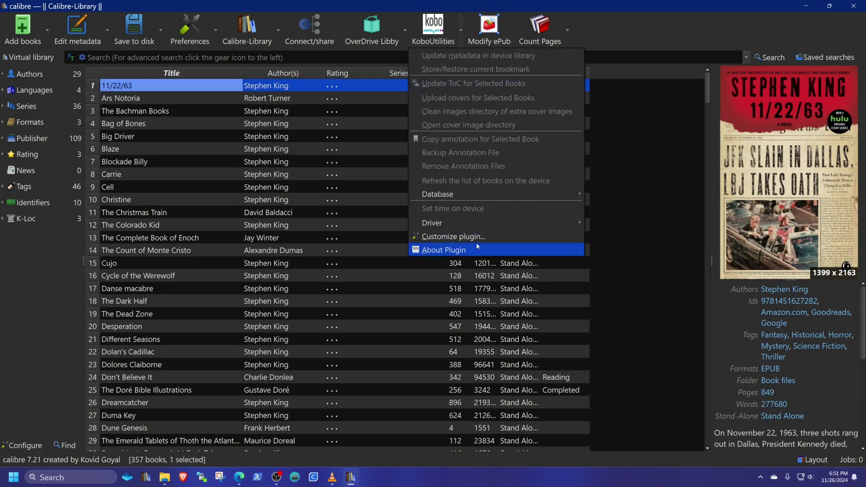
mouse_move(506, 223)
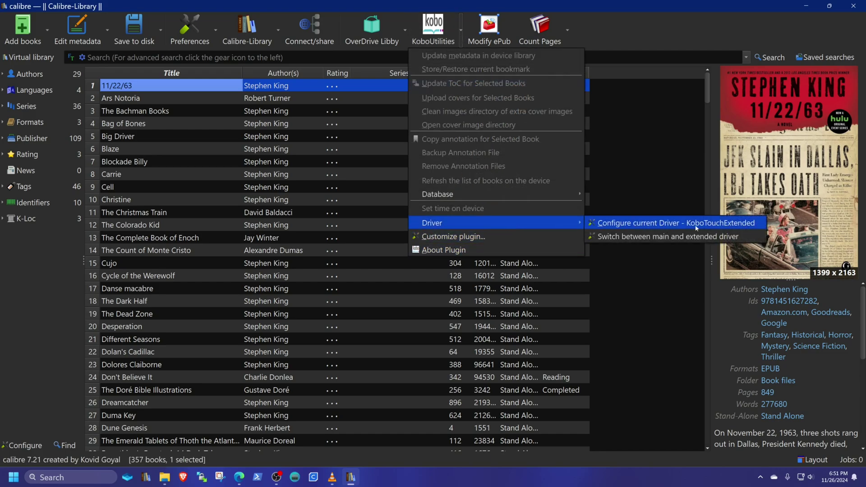
left_click(734, 227)
- Open the list of user plugins available to install and filter it by the name "ex"
left_click(186, 31)
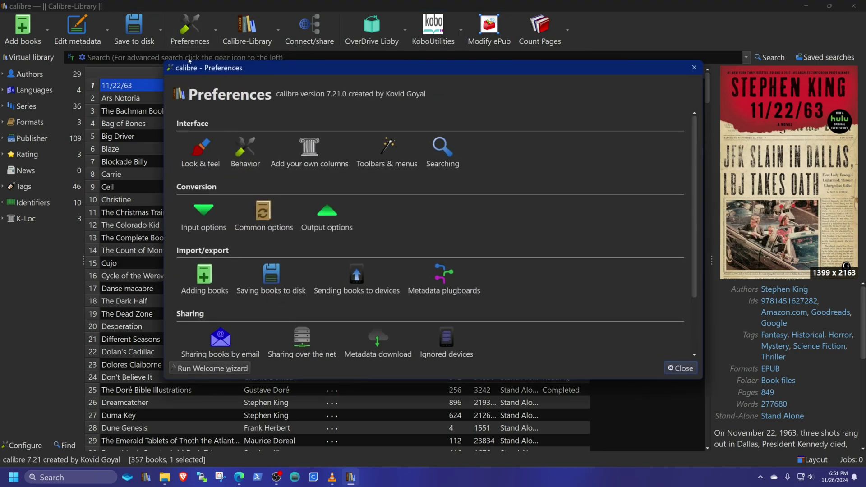
scroll(203, 335, "down", 2)
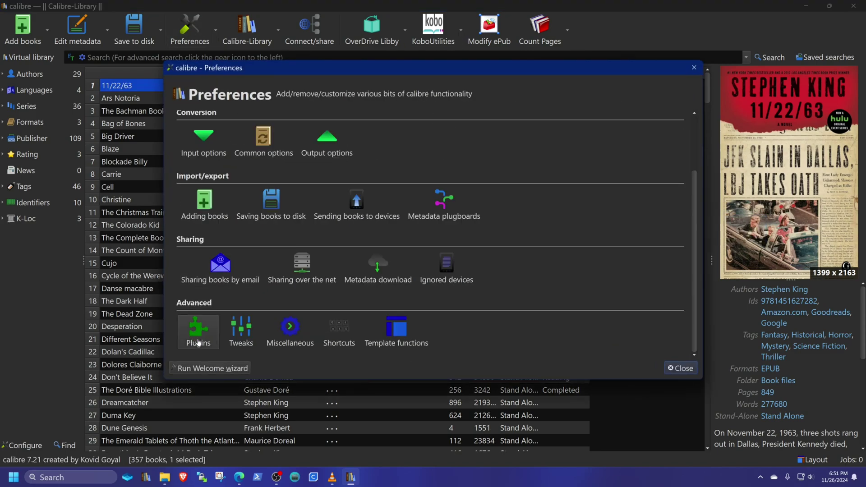
left_click(198, 330)
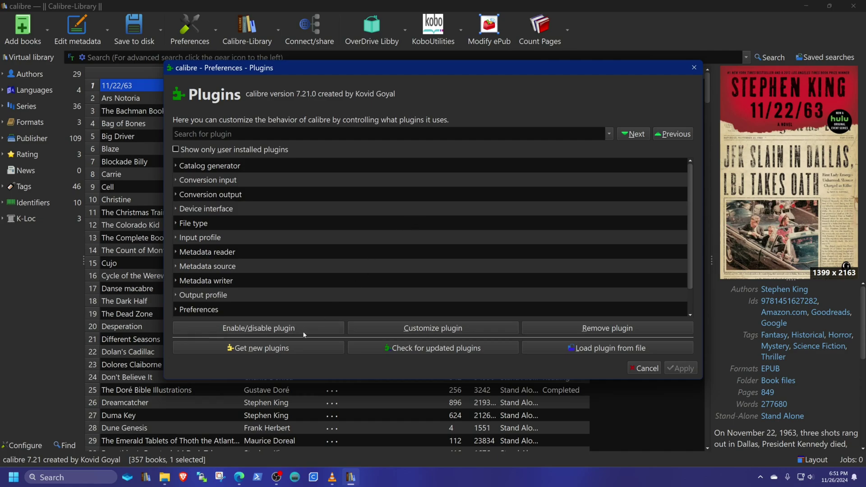
left_click(270, 352)
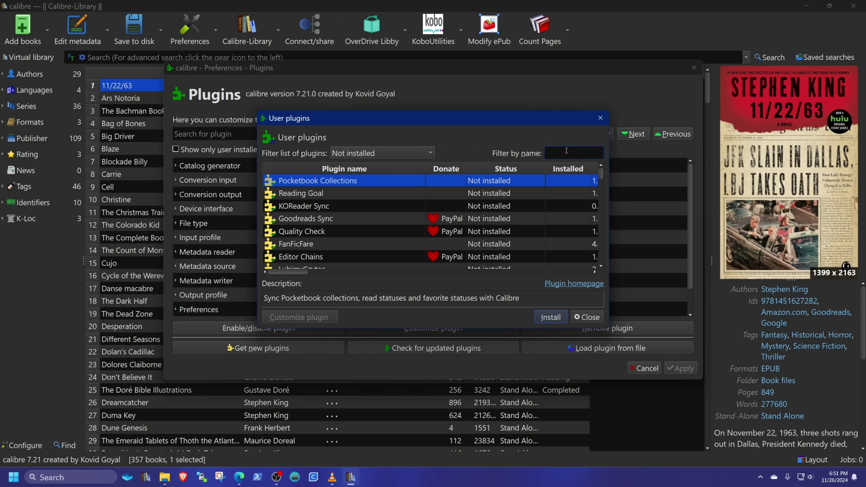
type("ex")
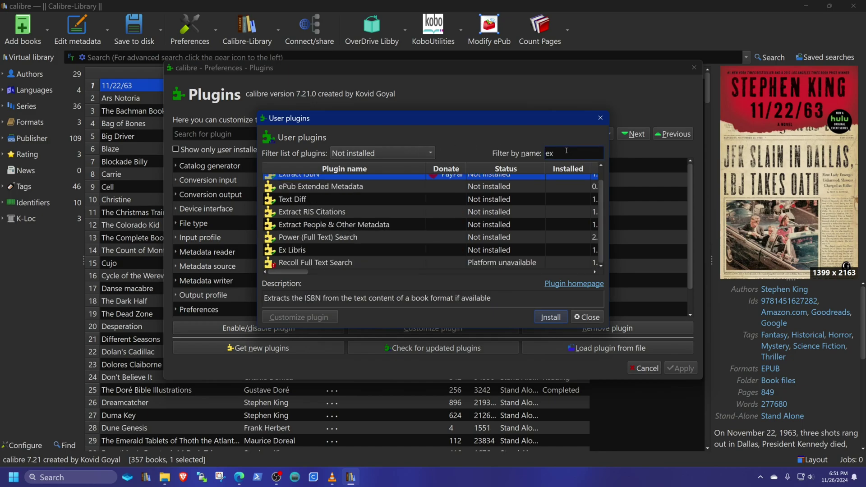
- List only the installed user plugins, review the Kobo-related entries, and close the plugin preferences
left_click(379, 153)
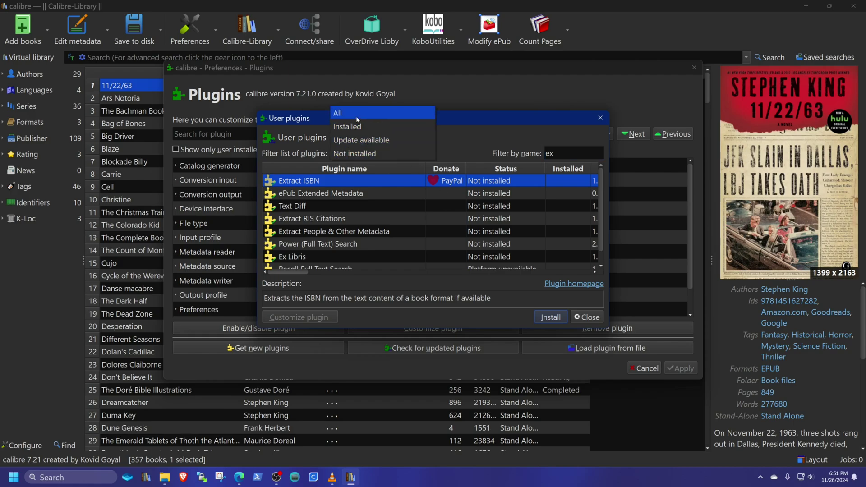
left_click(356, 115)
left_click(361, 153)
left_click(359, 167)
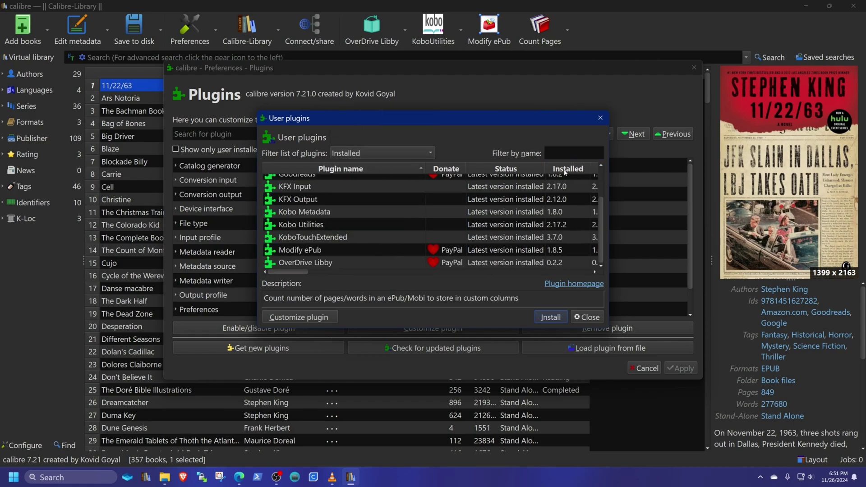
scroll(426, 263, "up", 1)
scroll(356, 254, "down", 1)
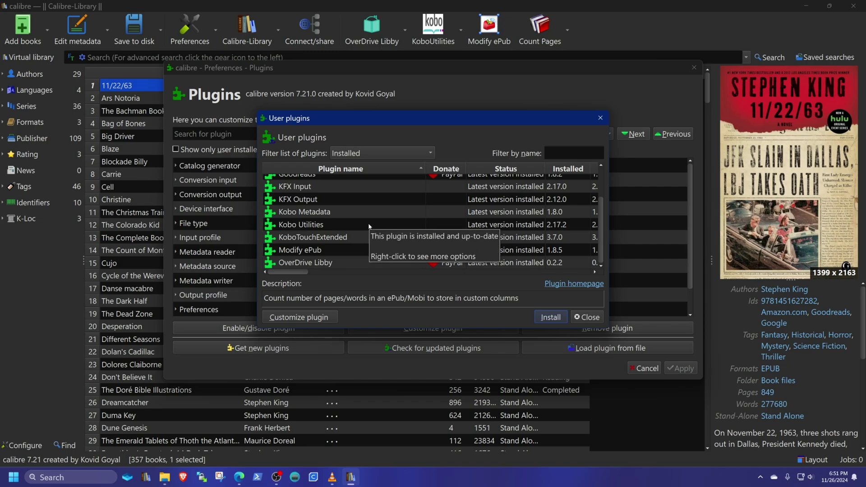
left_click(588, 319)
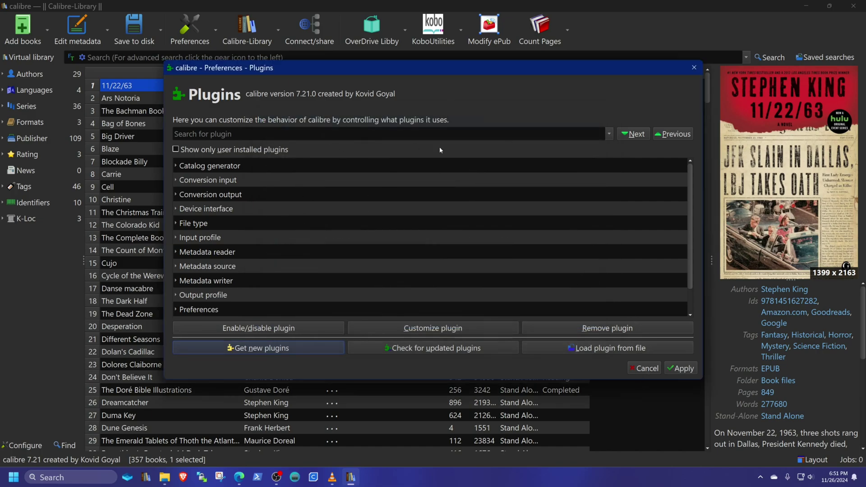
left_click(640, 370)
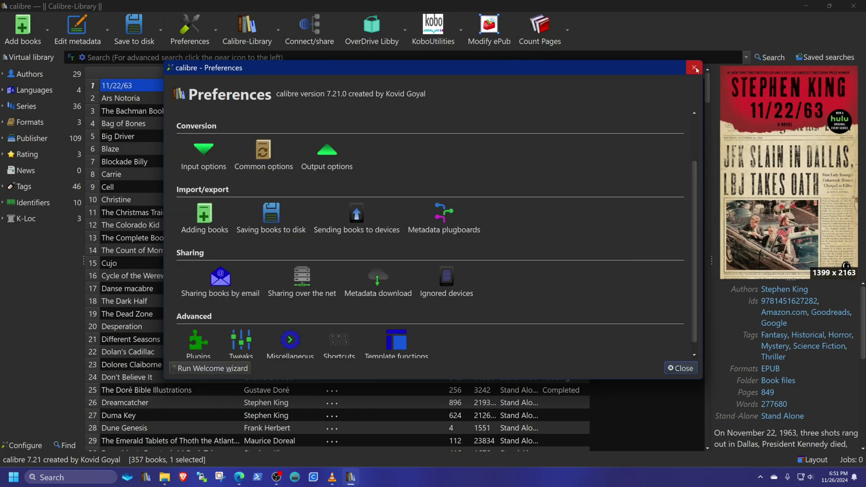
left_click(693, 67)
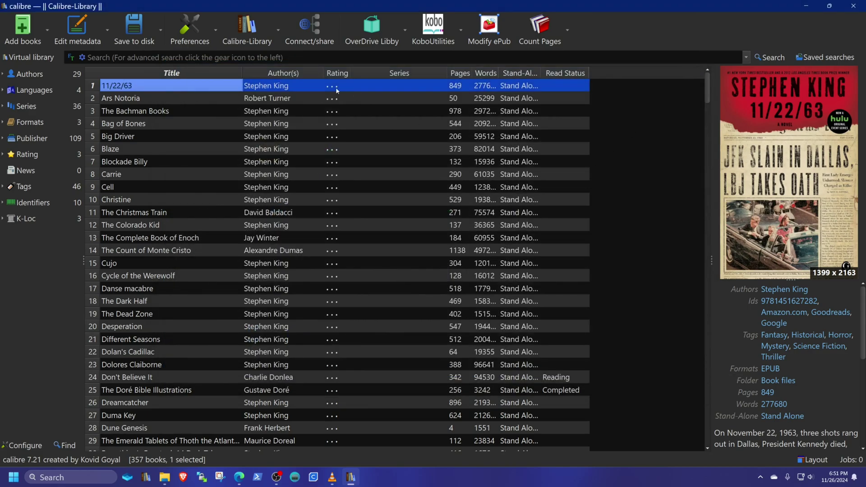
- Add a custom text column with lookup name "bookshelves" and heading "Bookshelves", apply it with a restart, and fit its width in the book list
left_click(186, 29)
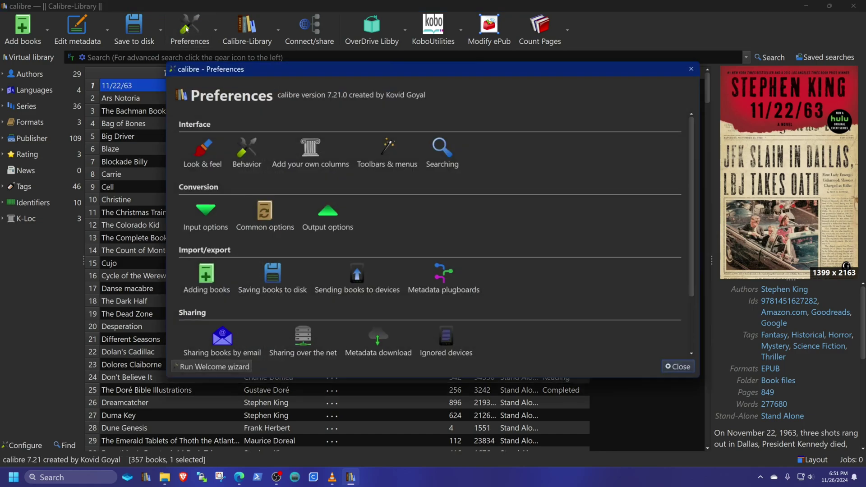
left_click(318, 149)
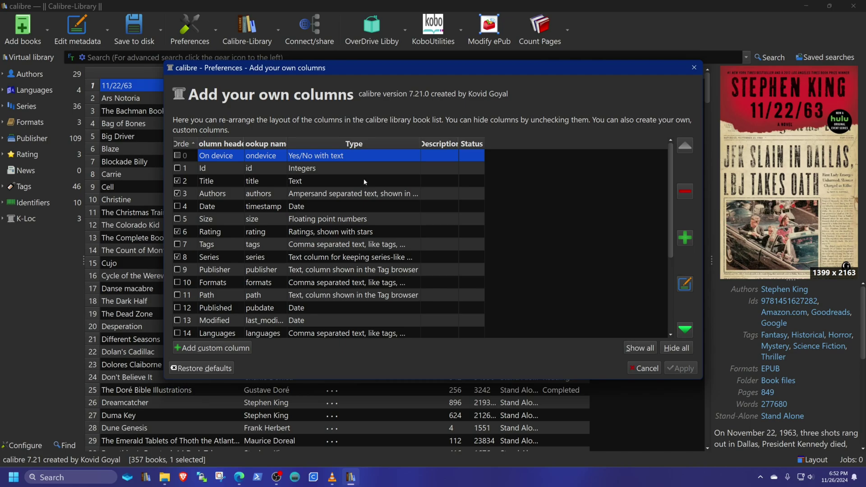
scroll(258, 300, "down", 3)
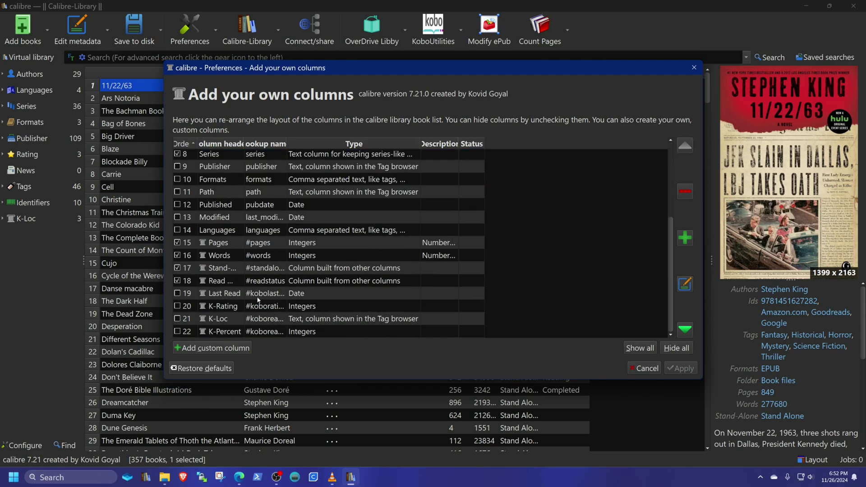
left_click(209, 349)
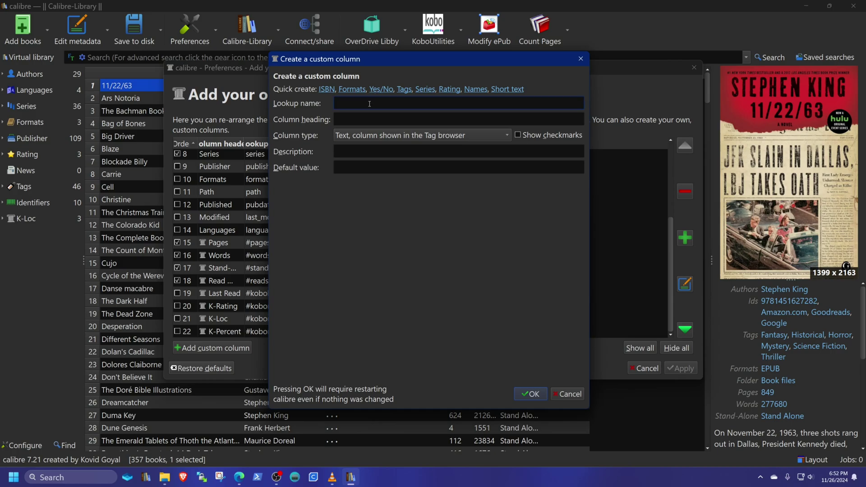
type("bookshelves")
left_click(352, 120)
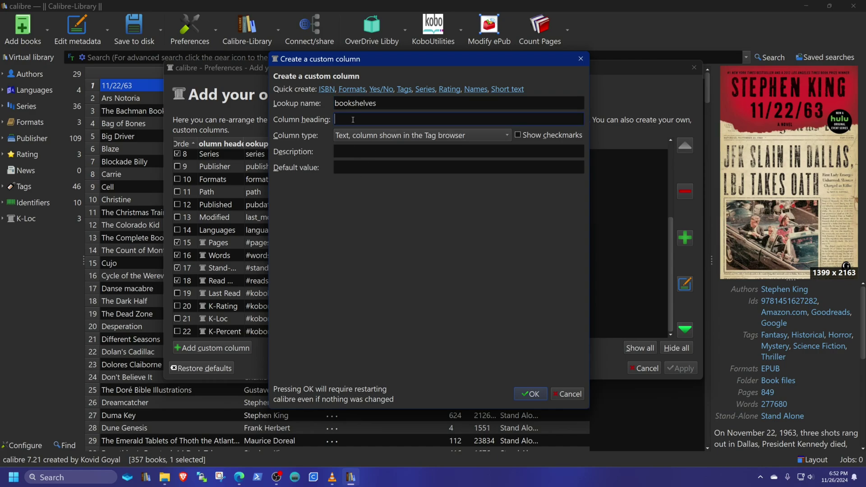
type("Bookshelves")
left_click(531, 394)
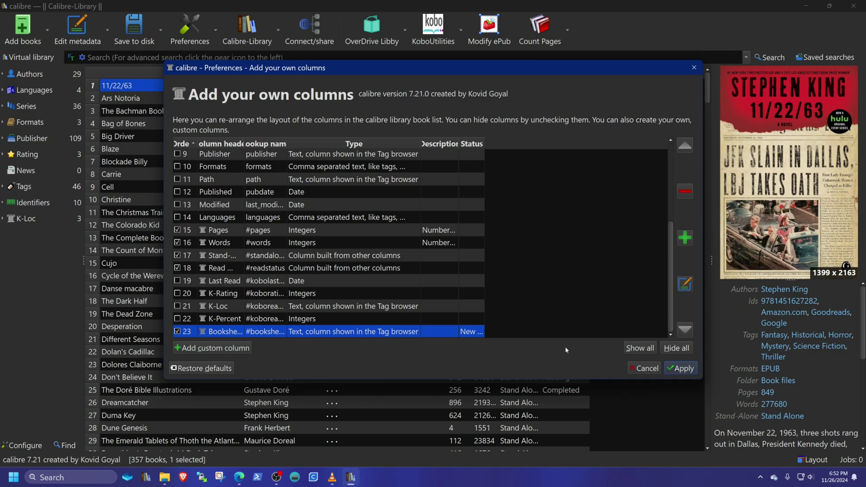
left_click(491, 243)
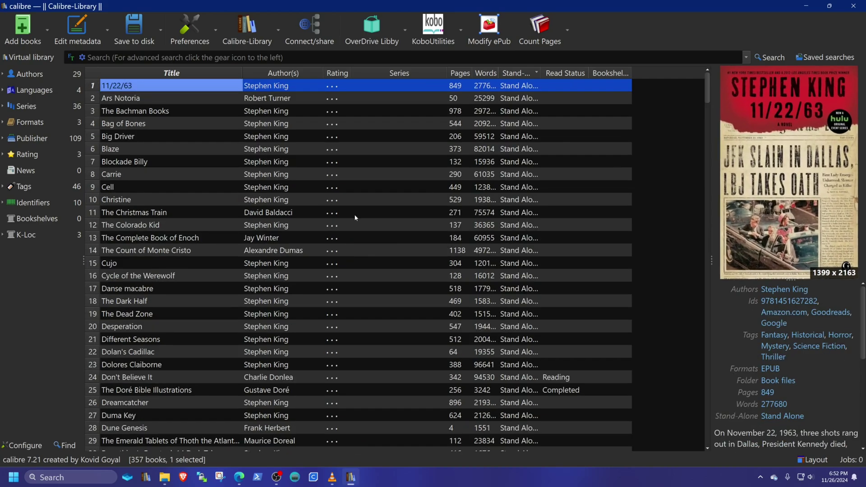
double_click(632, 74)
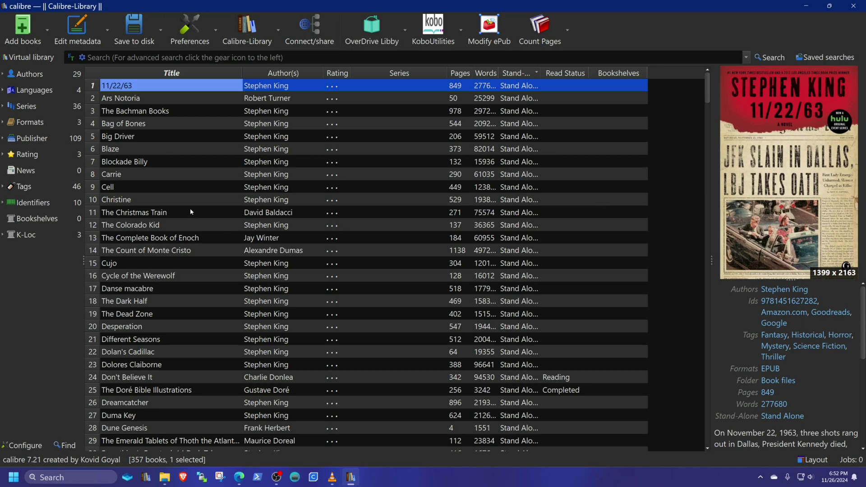
- Bulk-edit the metadata of Ars Notoria, Bag of Bones, Cell and The Complete Book of Enoch, setting Bookshelves to "youtube"
left_click(604, 99)
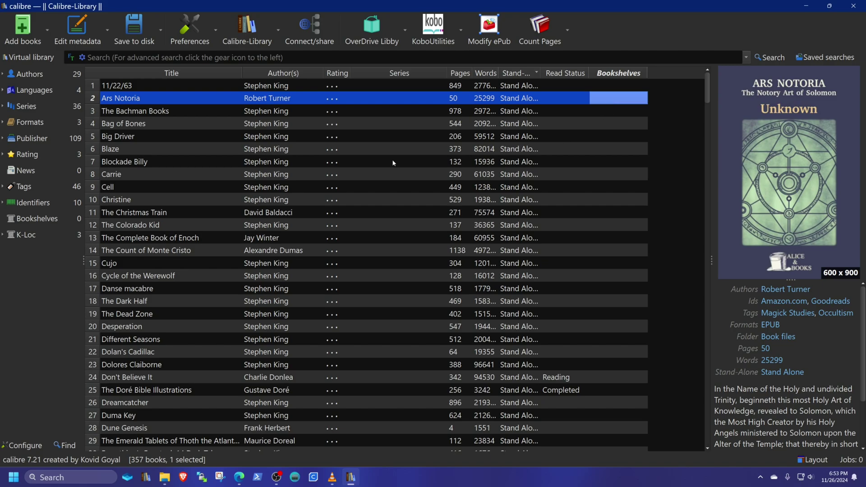
left_click(613, 123, "ctrl")
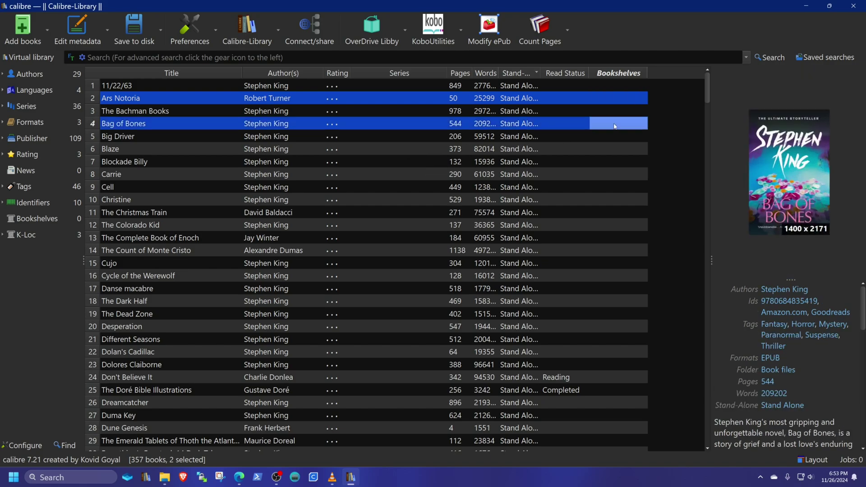
left_click(612, 187, "ctrl")
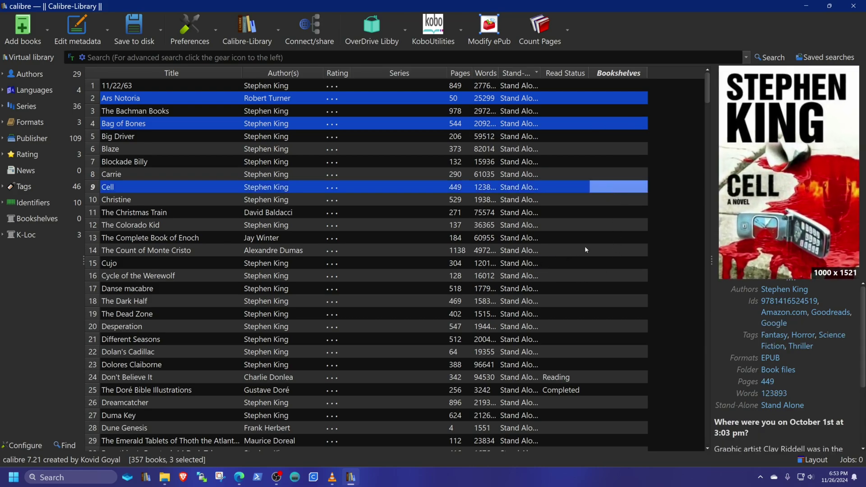
left_click(614, 239, "ctrl")
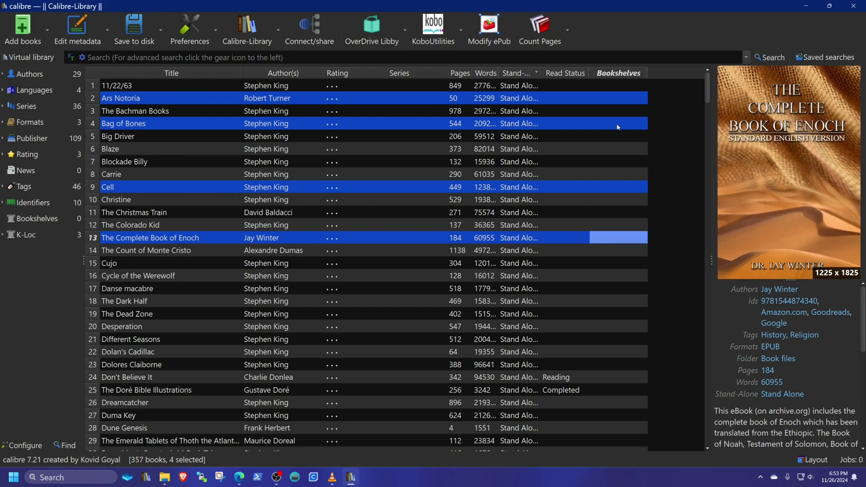
right_click(607, 236)
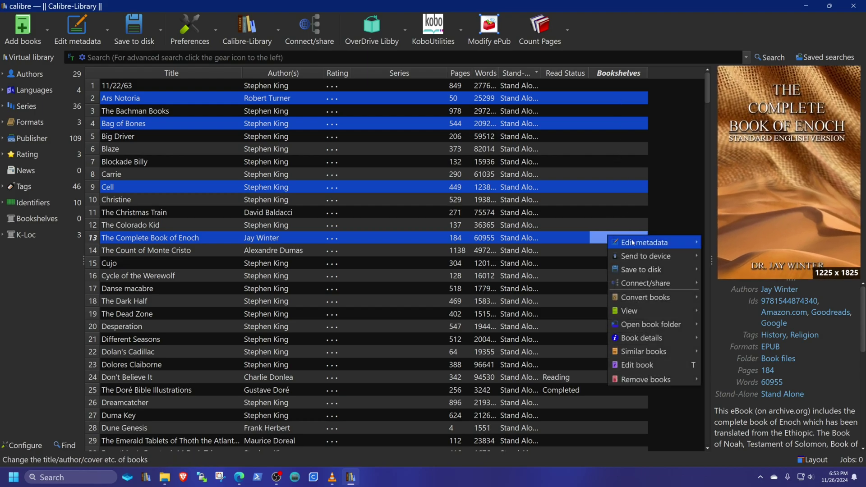
mouse_move(632, 243)
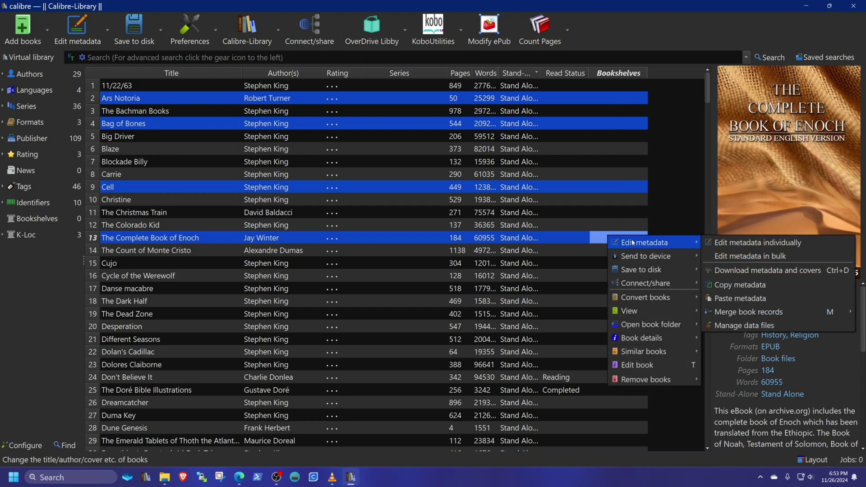
left_click(736, 257)
left_click(133, 143)
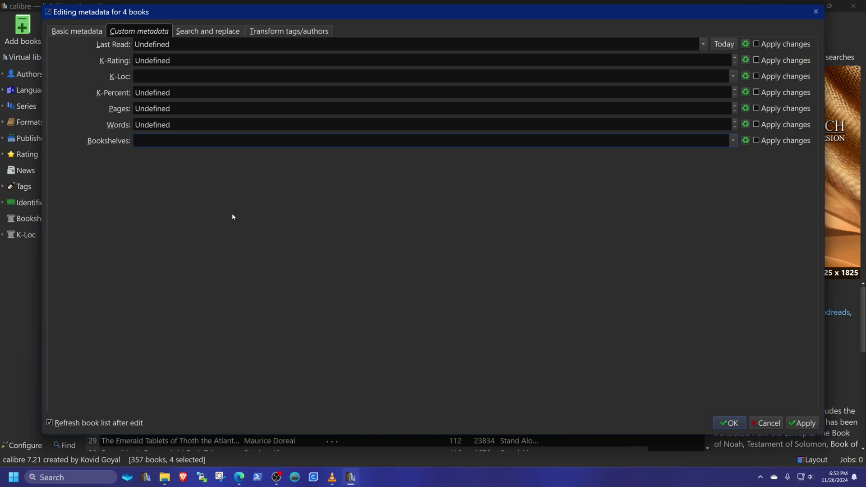
type("youtube")
left_click(729, 424)
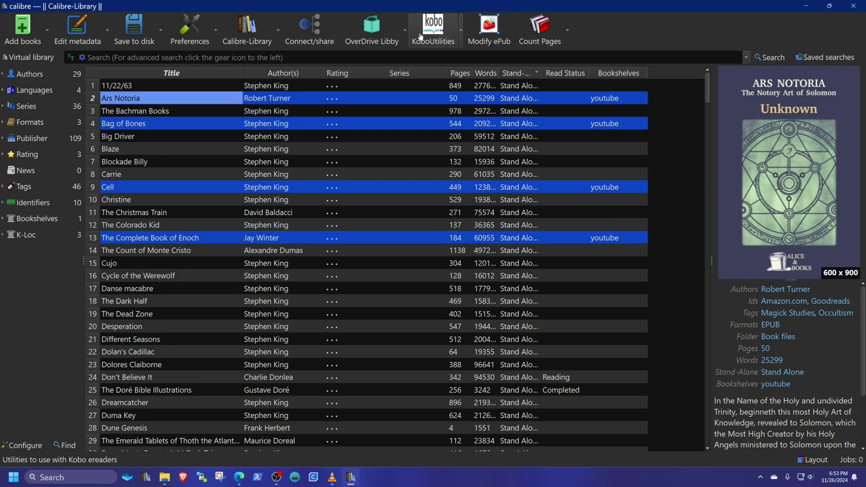
- Add #bookshelves to the collections columns of the KoboTouchExtended driver, after #readstatus and #standalone, and save the driver configuration
left_click(461, 39)
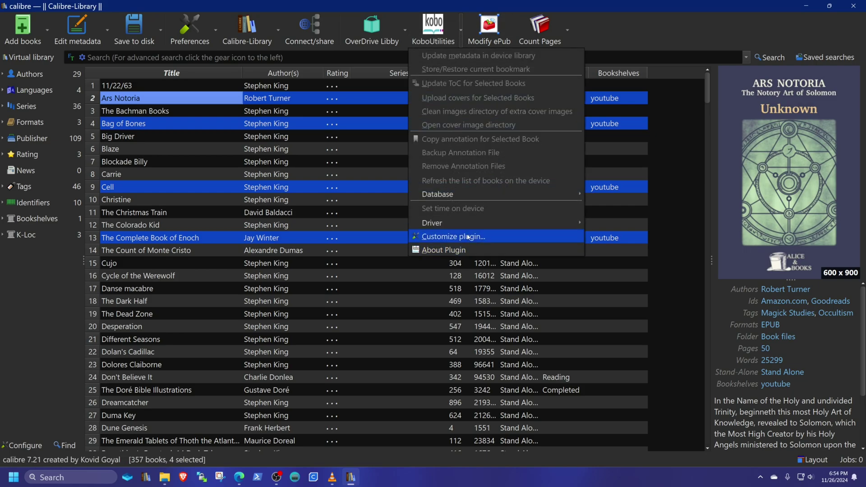
mouse_move(474, 224)
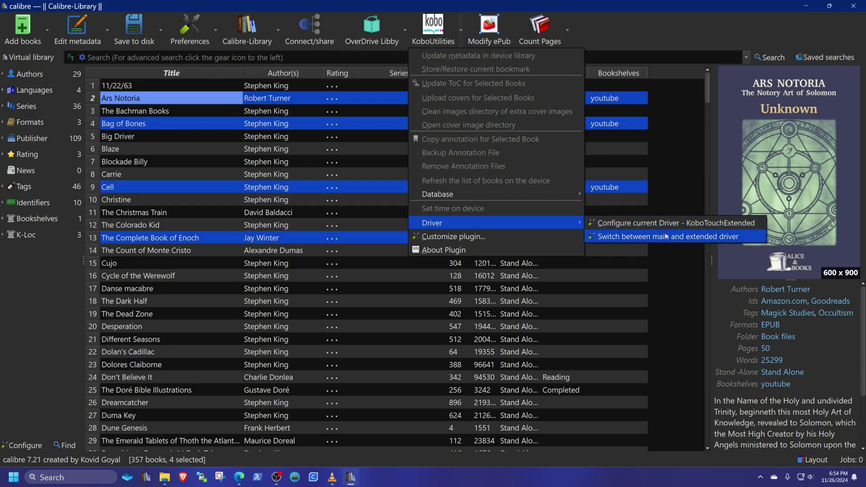
left_click(688, 225)
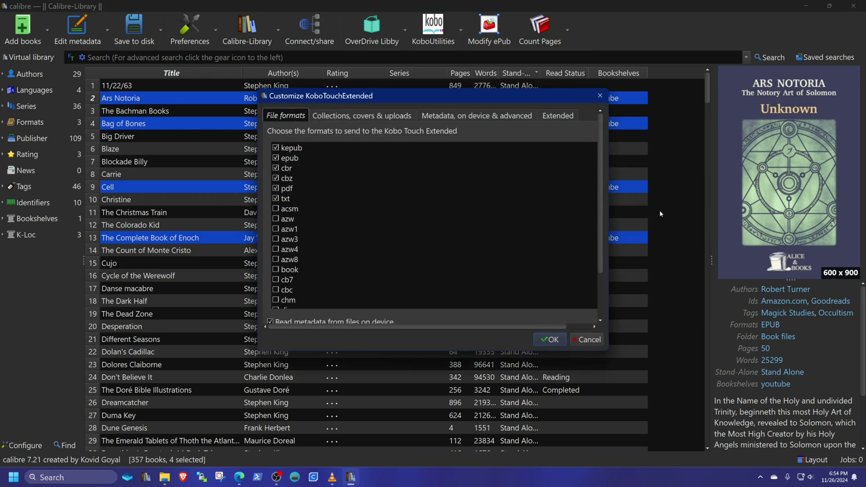
left_click(337, 116)
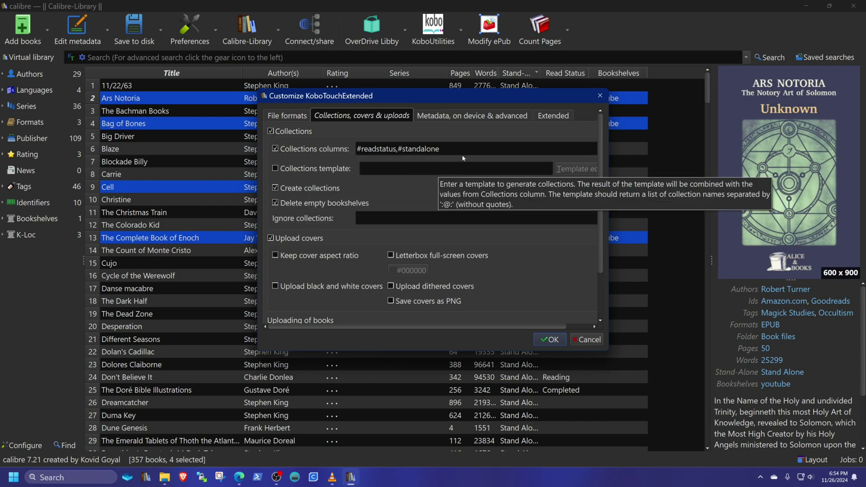
left_click_drag(455, 95, 280, 72)
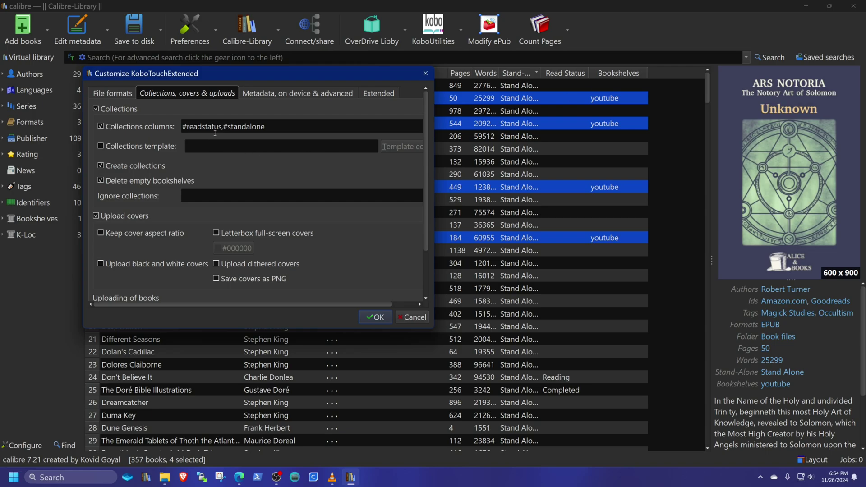
left_click(275, 127)
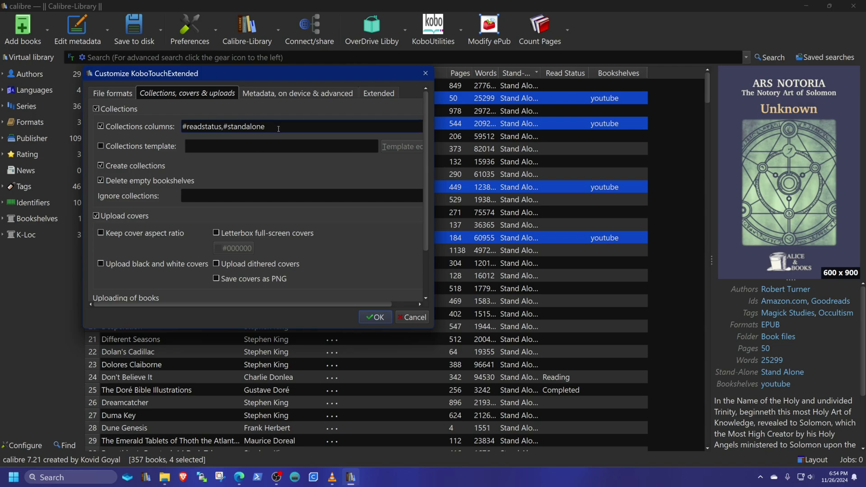
type(",")
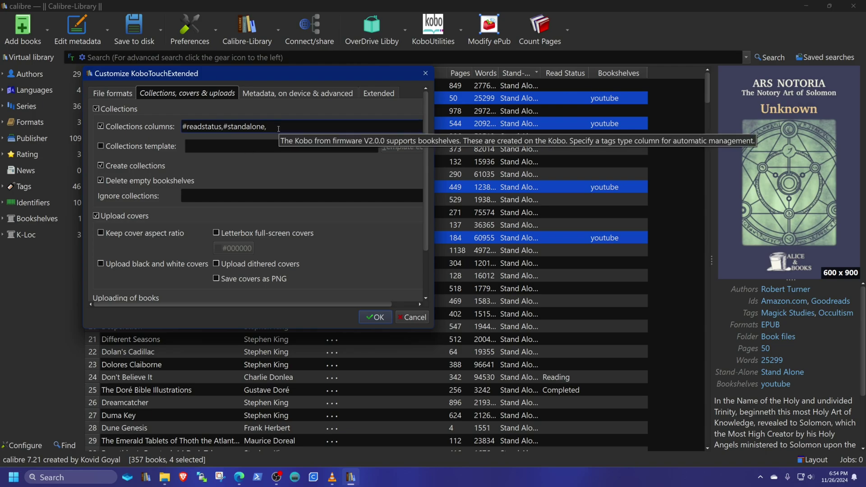
type("#bookshelves")
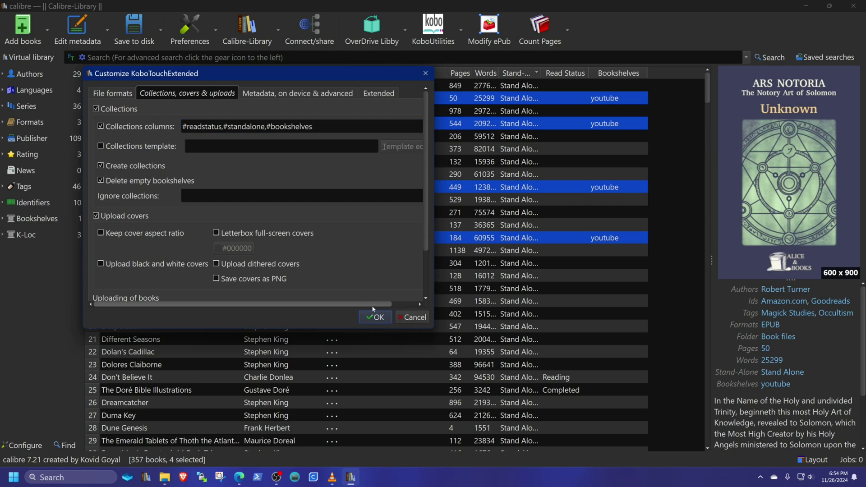
left_click(373, 318)
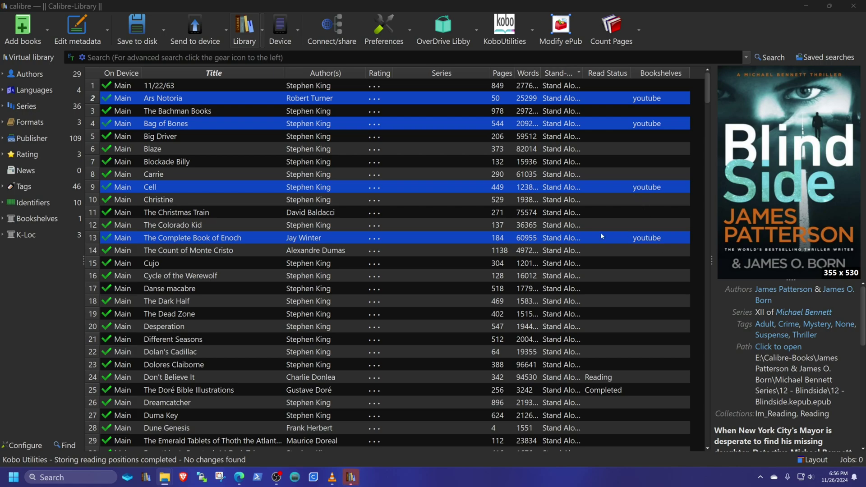
- Eject the connected Kobo Libra Colour
left_click(299, 41)
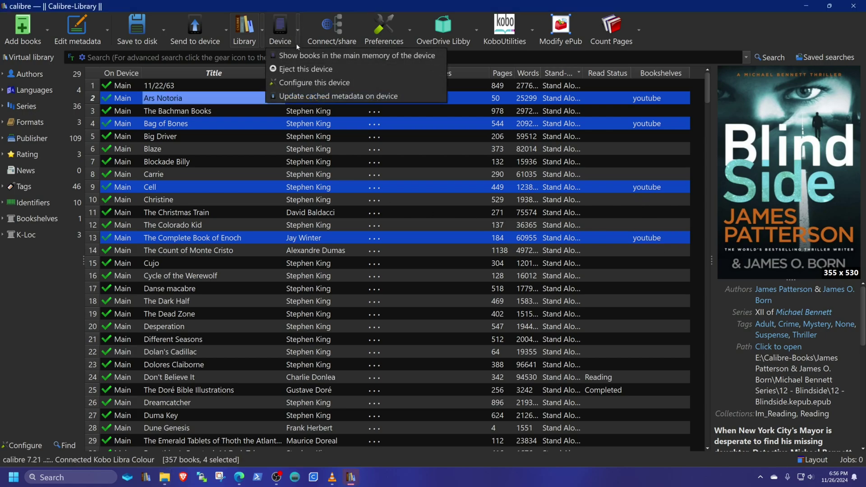
left_click(299, 69)
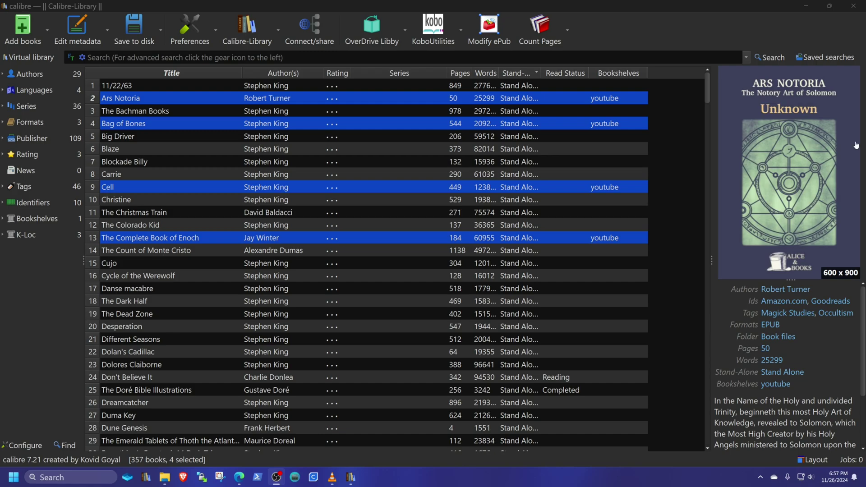
- Bulk-edit the metadata of 11/22/63, The Bachman Books, Big Driver, Blaze and Blockade Billy, setting Bookshelves to "youtube-test"
left_click(624, 85)
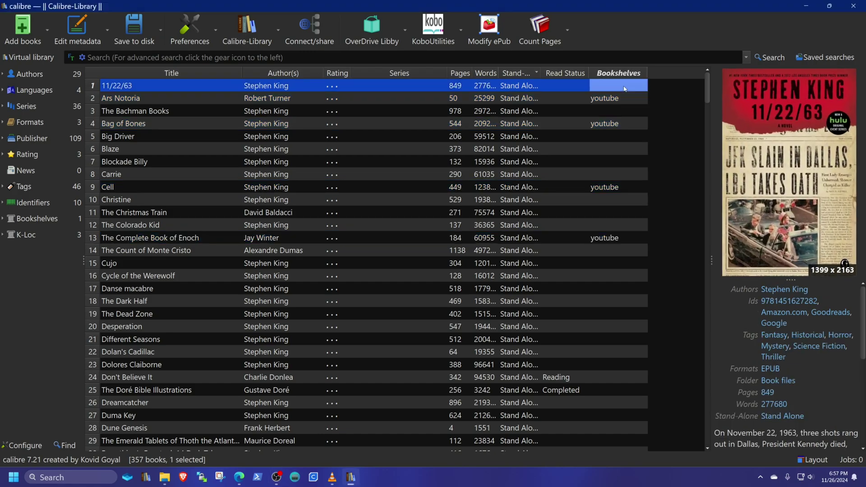
left_click(631, 111, "ctrl")
left_click(631, 136, "ctrl")
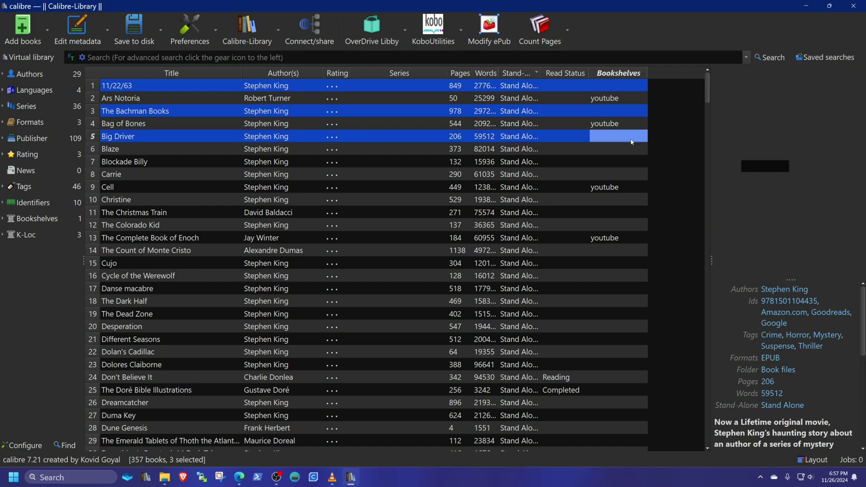
left_click(625, 161, "ctrl")
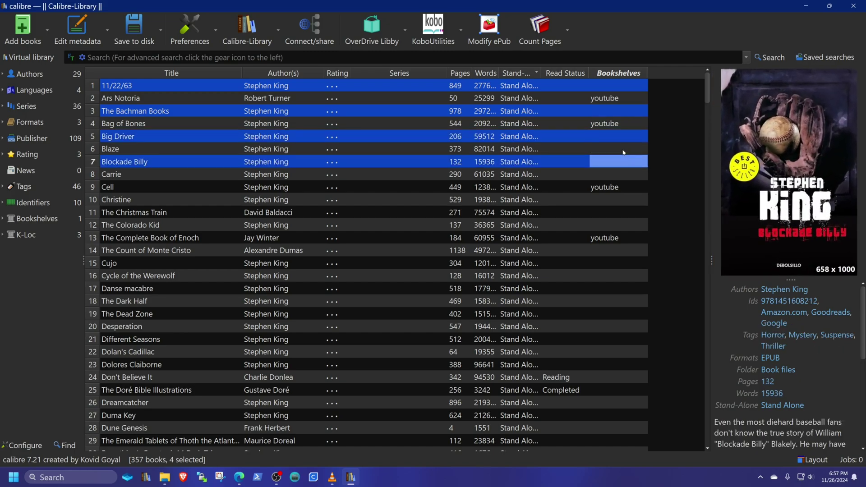
left_click(621, 149, "ctrl")
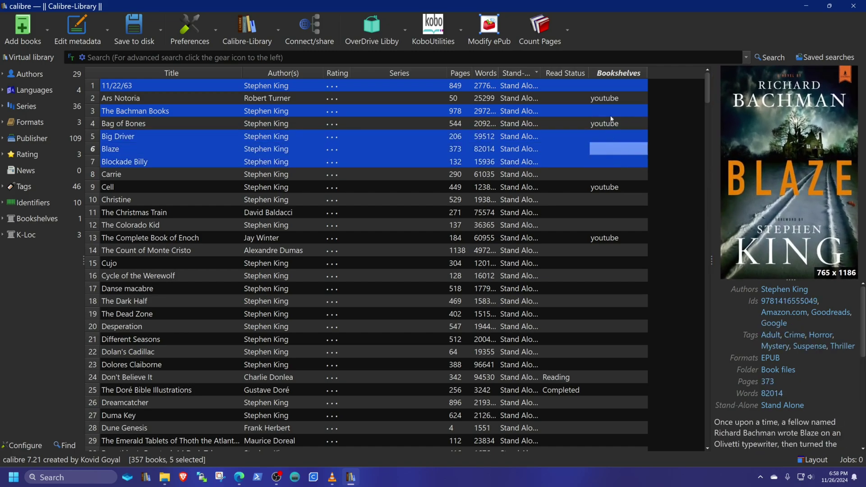
right_click(631, 85)
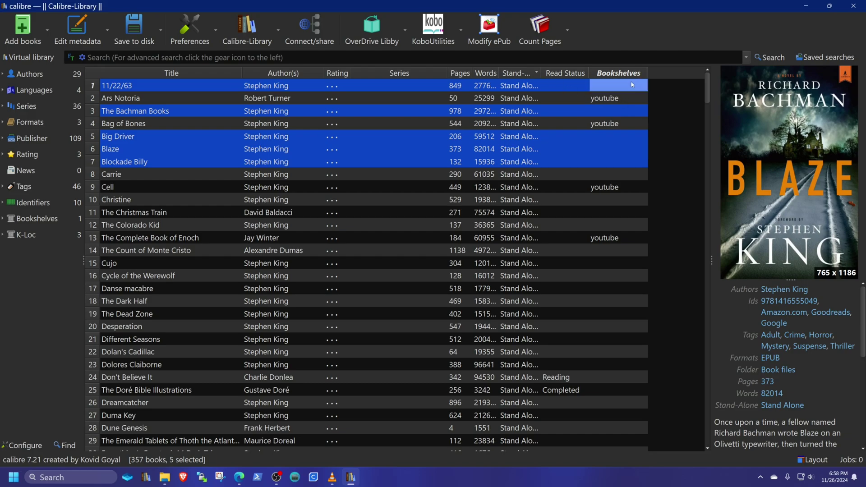
mouse_move(714, 94)
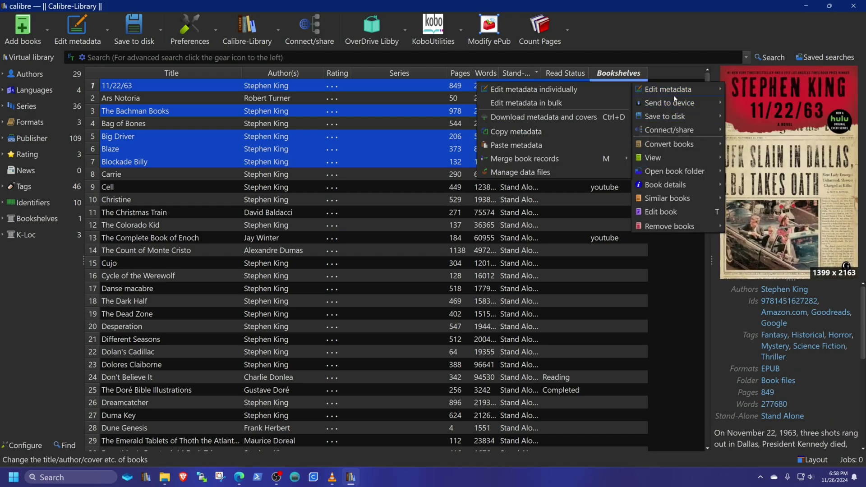
left_click(525, 103)
left_click(171, 140)
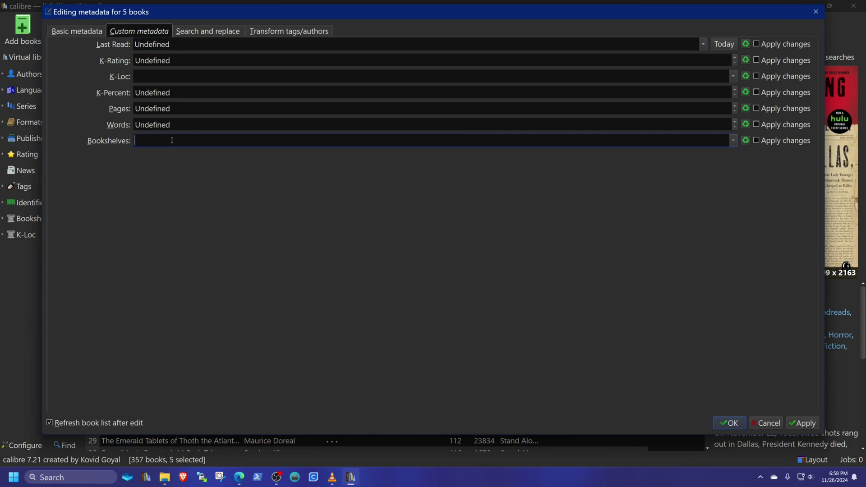
type("you")
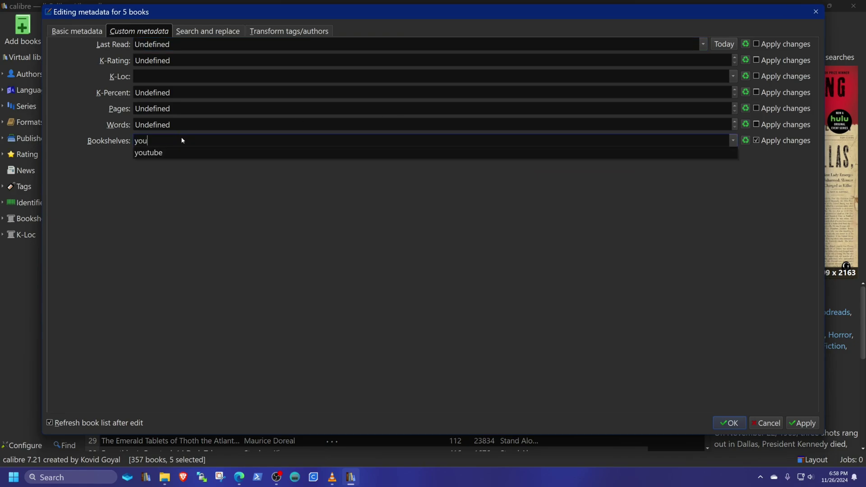
type("tube-test")
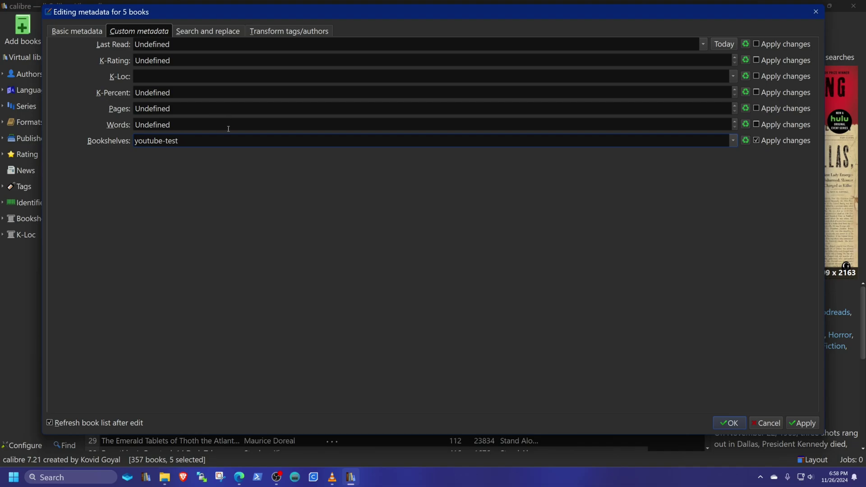
left_click(744, 423)
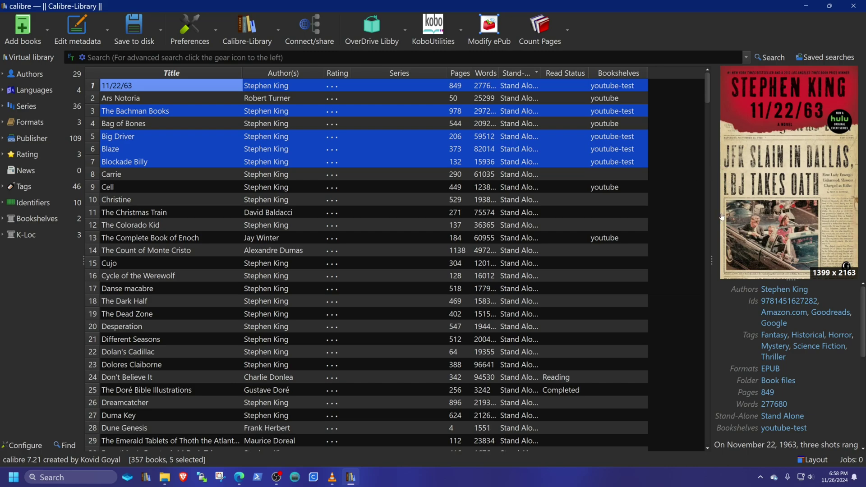
- Eject the connected Kobo Libra Colour, and eject it again once it has been reconnected
key("super+e")
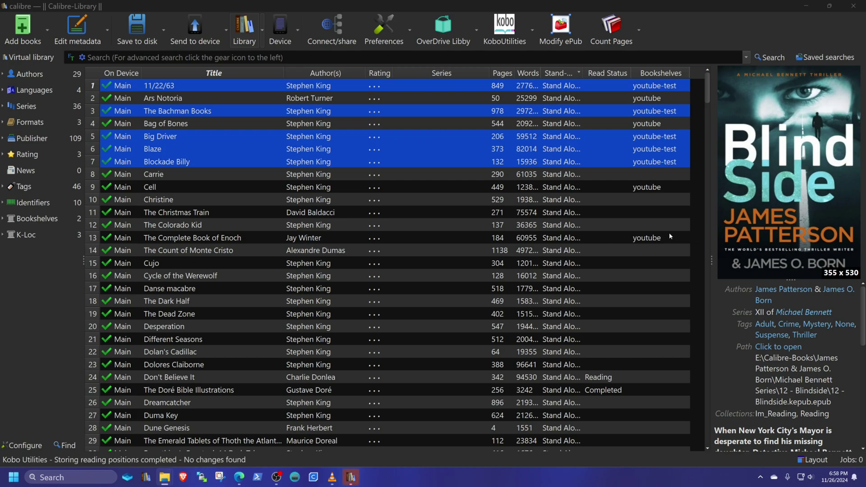
left_click(298, 40)
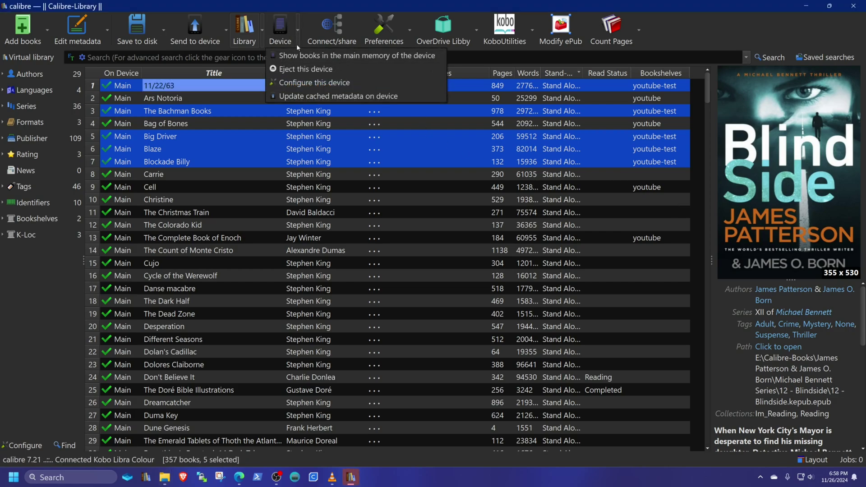
left_click(306, 69)
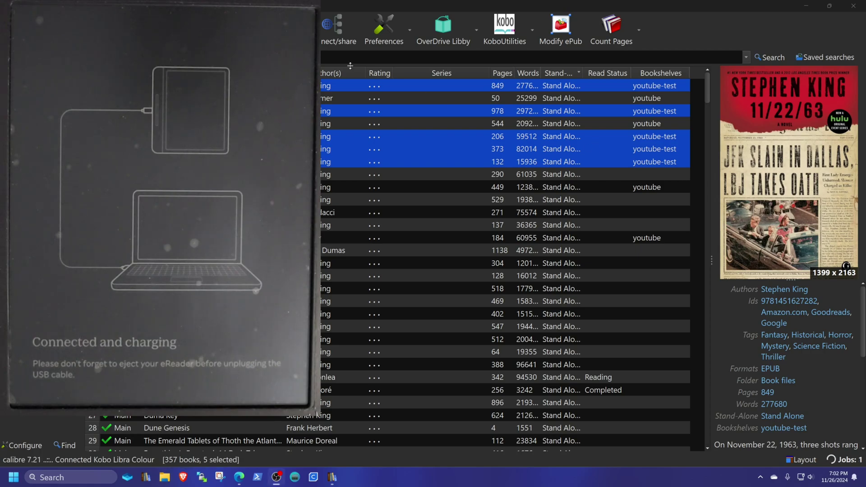
left_click(311, 30)
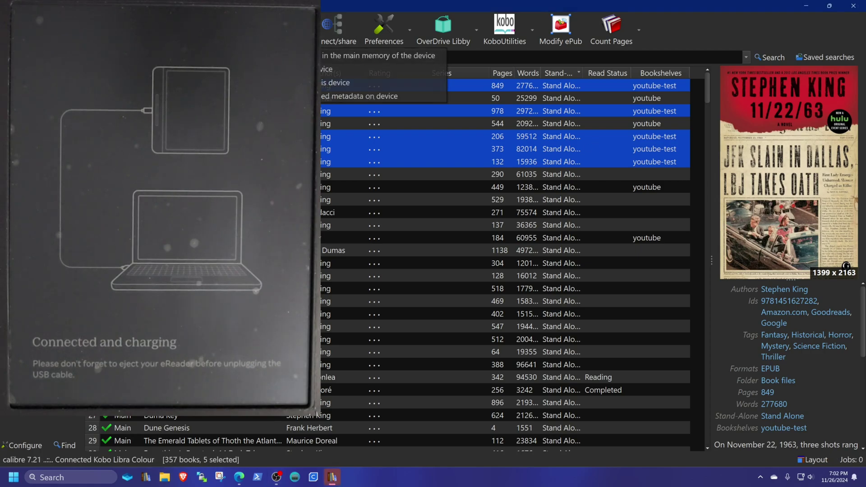
left_click(323, 98)
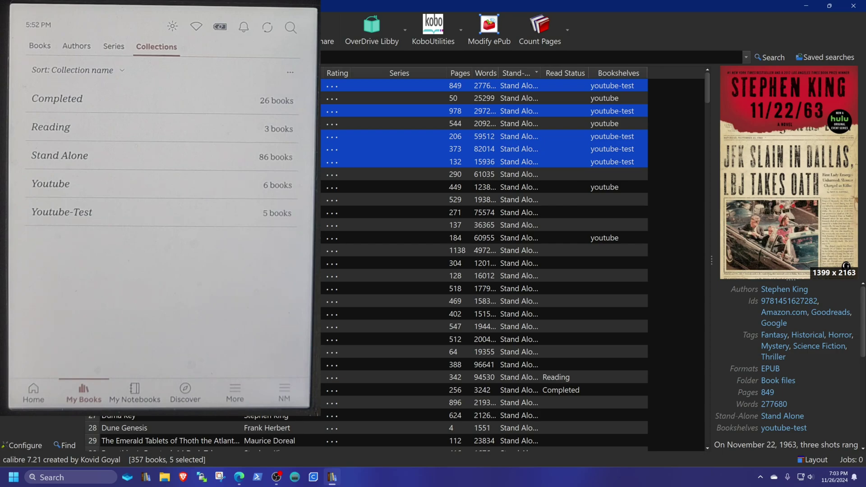
key("alt+Tab")
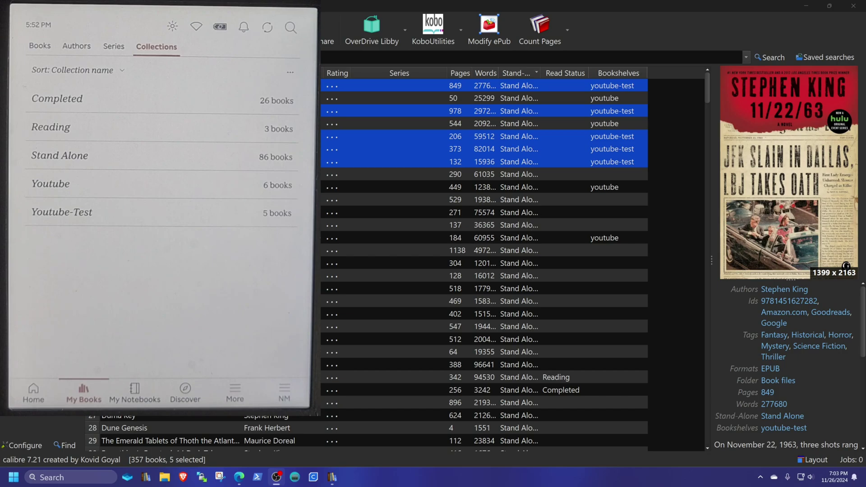
key("alt+Tab")
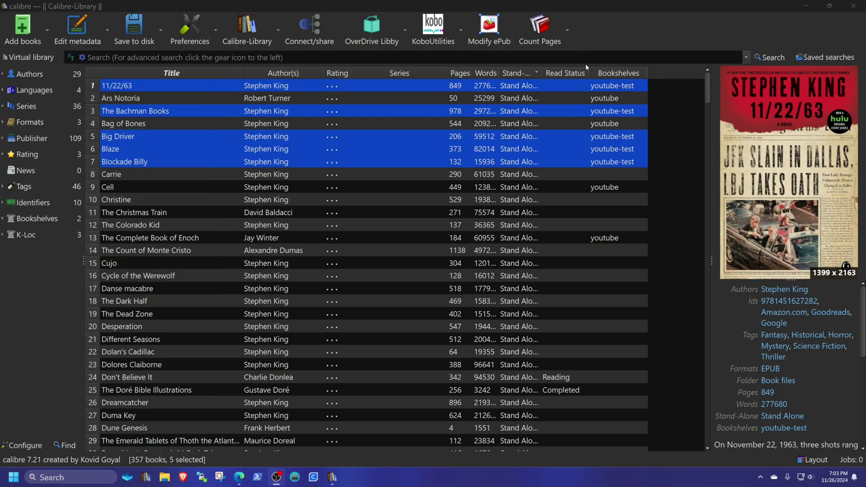
- Bulk-edit the 13 books from 11/22/63 through The Complete Book of Enoch, applying an empty Bookshelves value to clear it
left_click(610, 86)
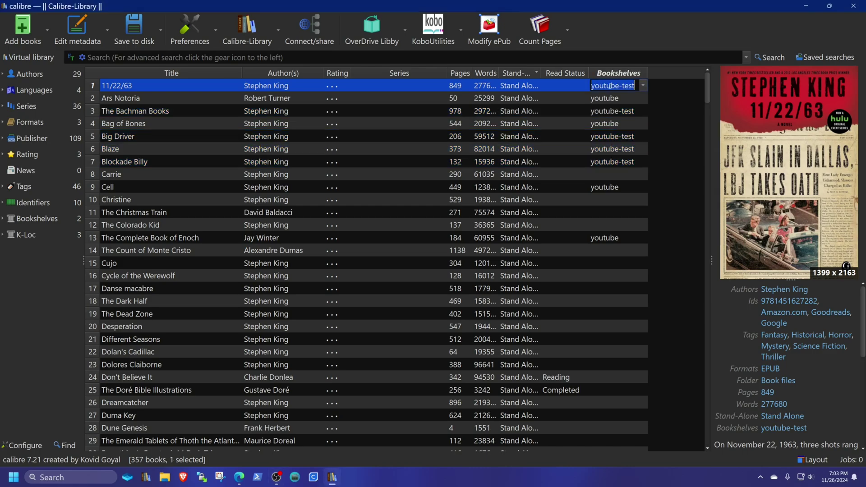
left_click(621, 237, "shift")
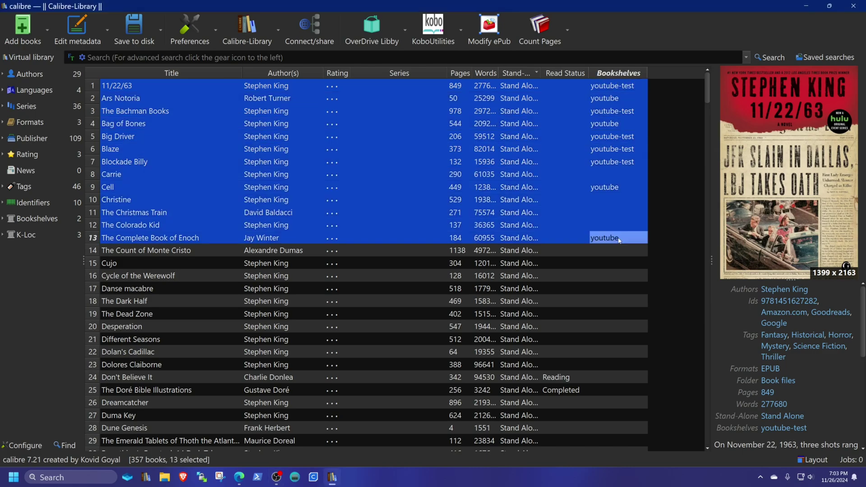
right_click(620, 237)
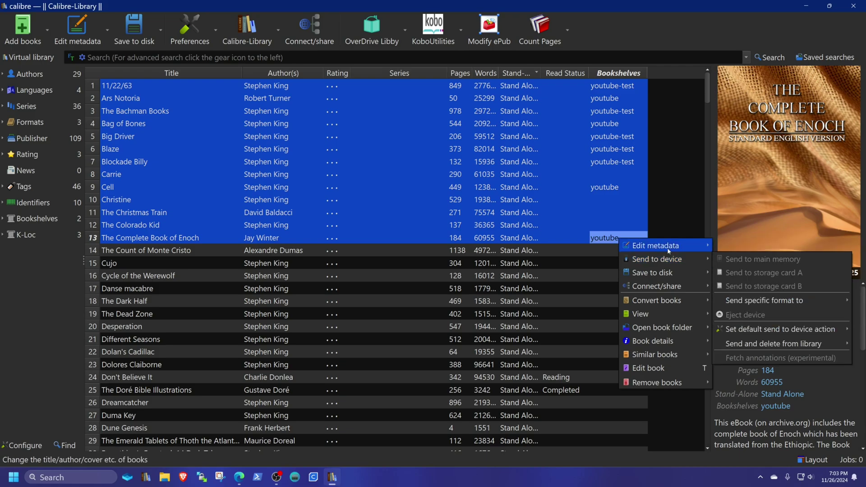
left_click(760, 259)
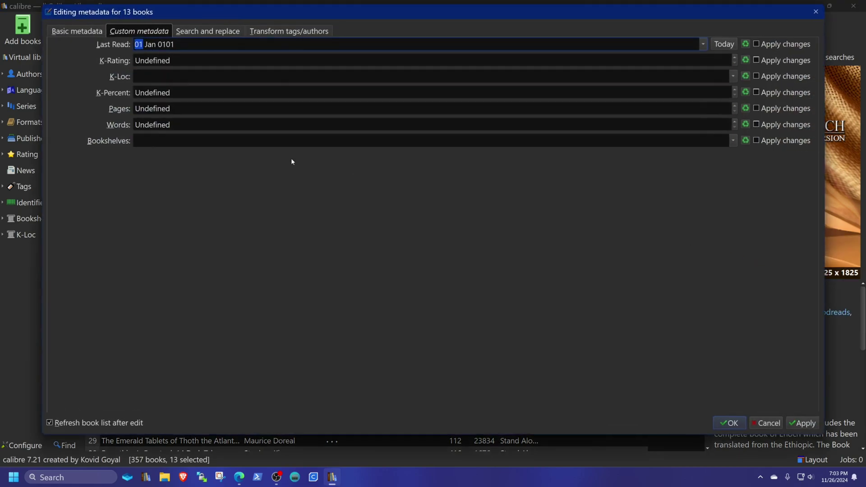
left_click(756, 140)
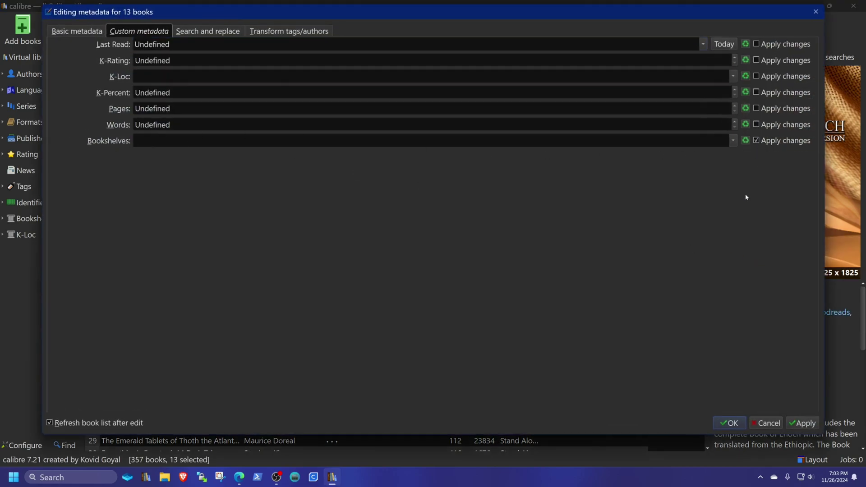
left_click(729, 424)
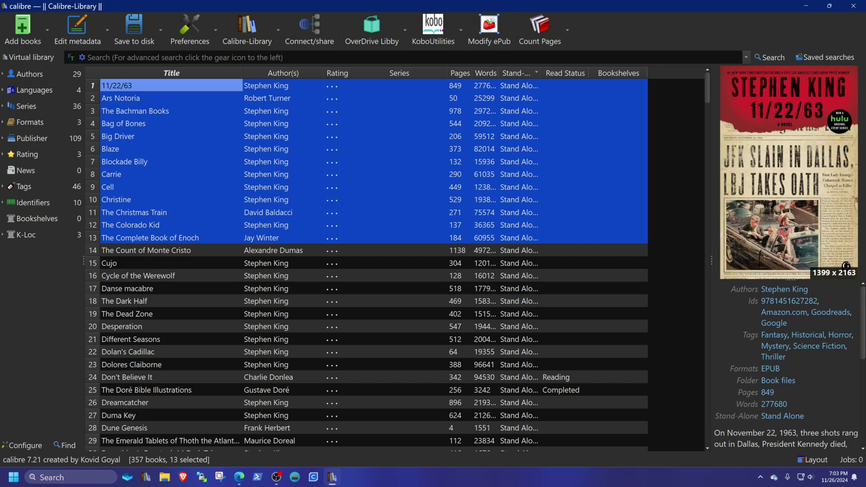
- Eject the reconnected Kobo Libra Colour with the cleared bookshelves
key("super+e")
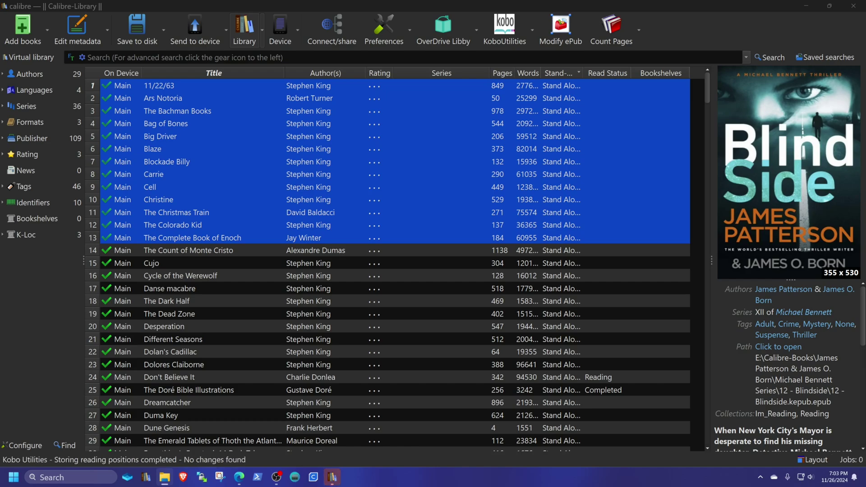
key("alt+Tab")
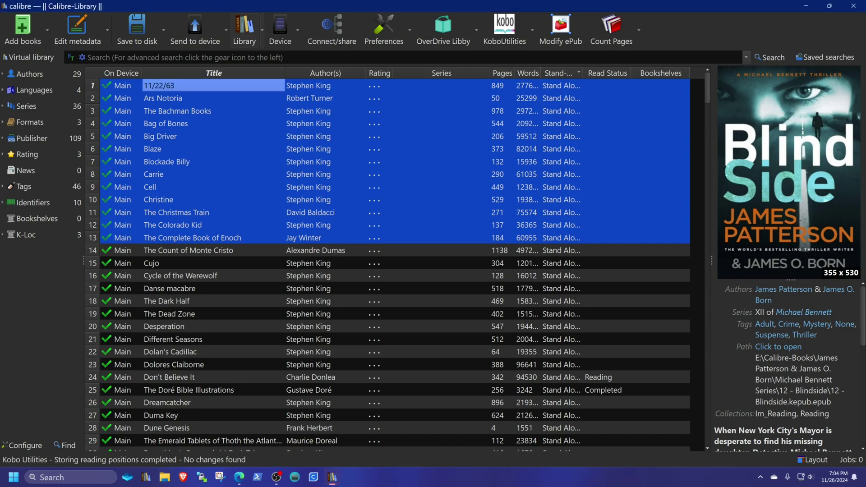
left_click(298, 29)
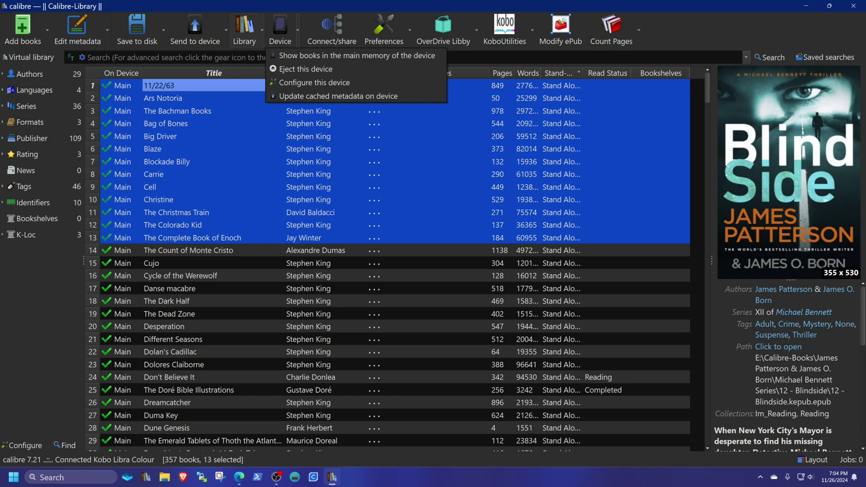
left_click(300, 68)
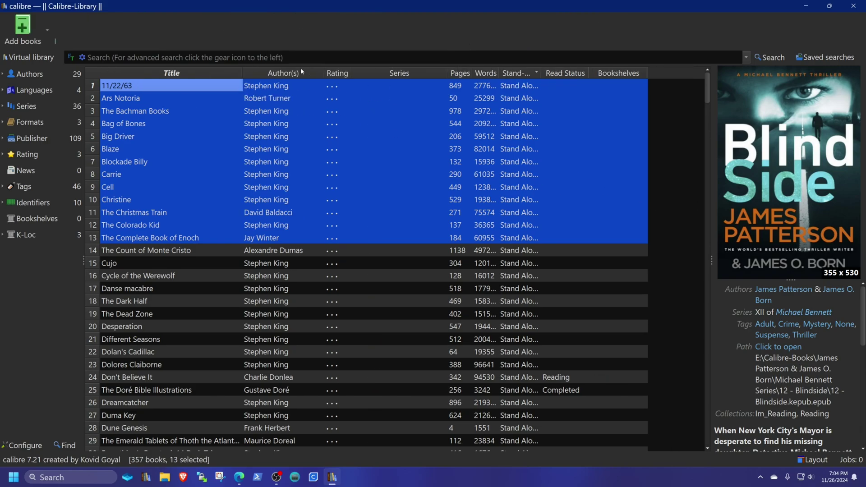